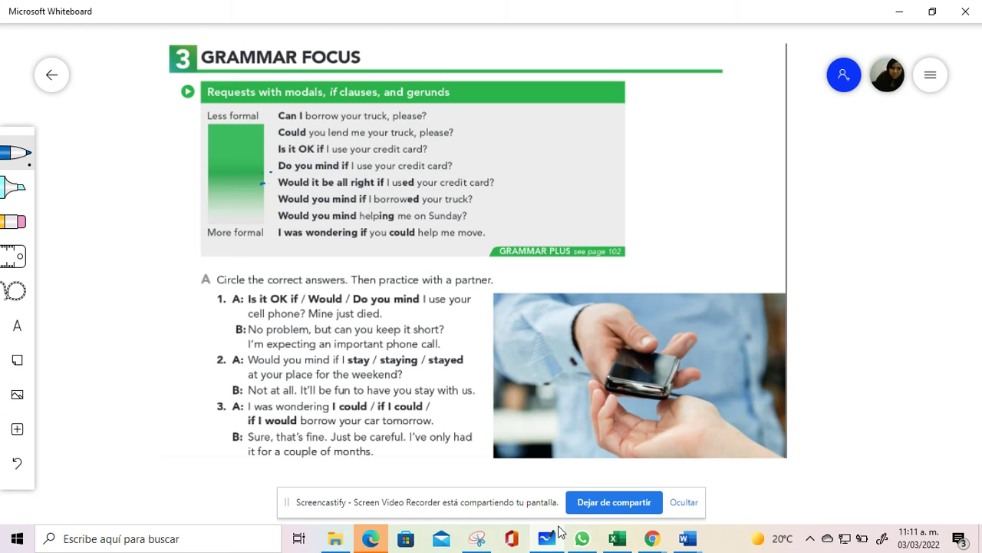
# Step: Write 'Favors' beside the Grammar Focus heading with an arrow from the requests title
pyautogui.moveTo(412, 39); pyautogui.dragTo(411, 64)
pyautogui.moveTo(408, 38)
pyautogui.mouseDown()
pyautogui.moveTo(425, 40)
pyautogui.moveTo(426, 50)
pyautogui.mouseUp()
pyautogui.moveTo(439, 50)
pyautogui.mouseDown()
pyautogui.moveTo(453, 61)
pyautogui.moveTo(457, 48)
pyautogui.mouseUp()
pyautogui.moveTo(471, 50); pyautogui.dragTo(494, 60)
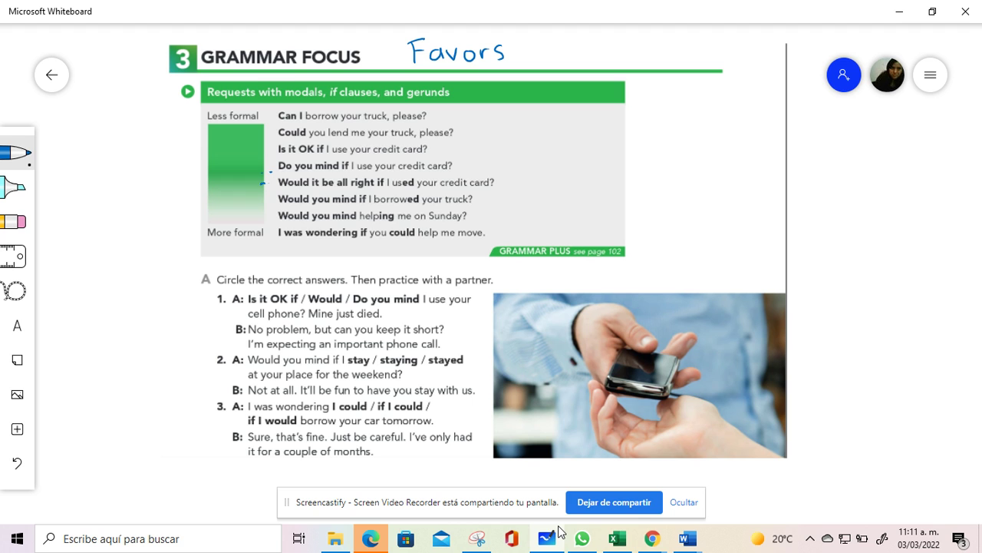
pyautogui.moveTo(250, 87)
pyautogui.mouseDown()
pyautogui.moveTo(393, 57)
pyautogui.moveTo(388, 63)
pyautogui.mouseUp()
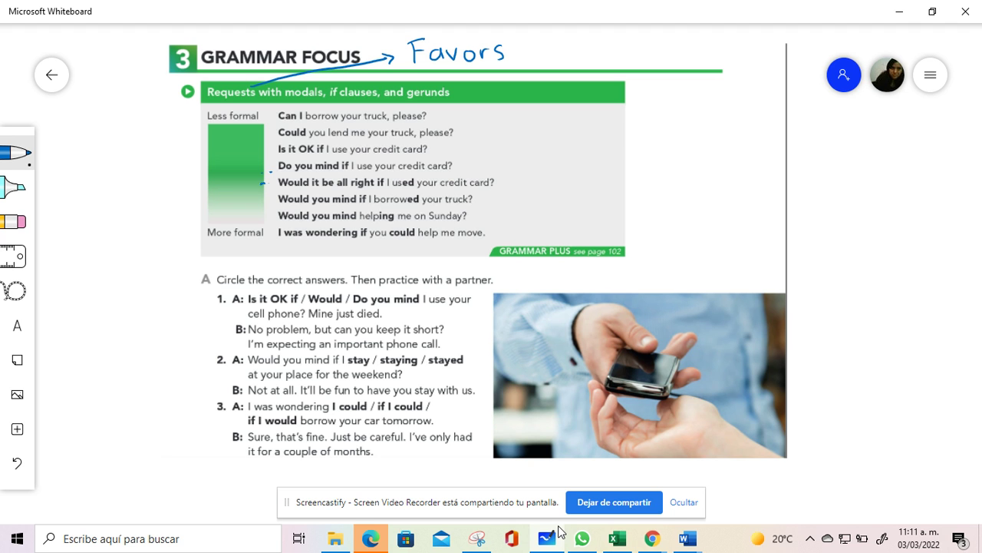
# Step: Draw arrows to the Less formal and More formal ends and label the first request 'A'
pyautogui.moveTo(178, 117); pyautogui.dragTo(189, 122)
pyautogui.moveTo(184, 234); pyautogui.dragTo(196, 237)
pyautogui.moveTo(258, 123); pyautogui.dragTo(268, 124)
# Step: Ink the reply 'B: Sure.' after 'Can I borrow your truck, please?'
pyautogui.moveTo(446, 107); pyautogui.dragTo(446, 118)
pyautogui.moveTo(446, 107); pyautogui.dragTo(447, 118)
pyautogui.moveTo(478, 109)
pyautogui.mouseDown()
pyautogui.moveTo(471, 118)
pyautogui.moveTo(488, 117)
pyautogui.mouseUp()
pyautogui.moveTo(490, 118); pyautogui.dragTo(506, 116)
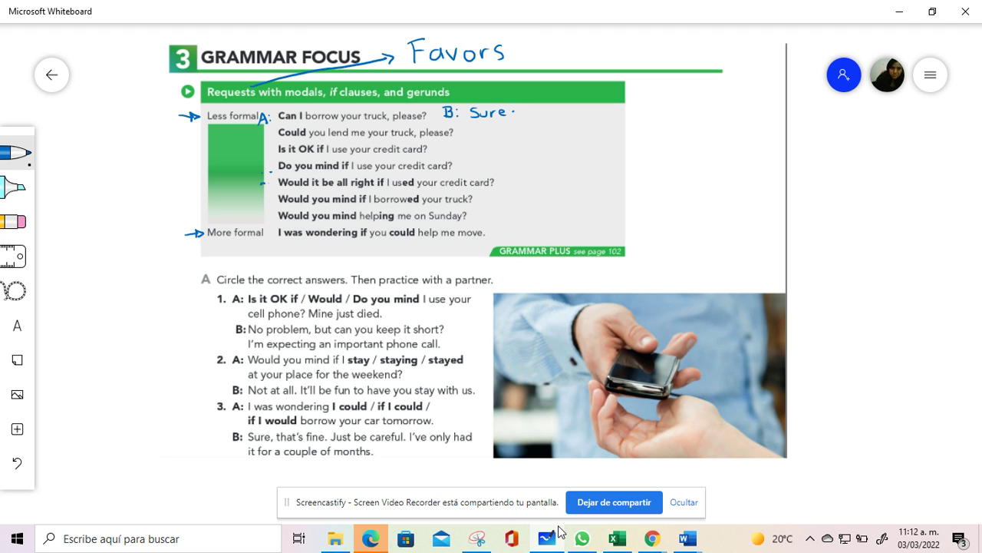
# Step: Label the second request 'A' and write 'B: Sure, but it needs gas.' beside it
pyautogui.moveTo(256, 144)
pyautogui.mouseDown()
pyautogui.moveTo(261, 132)
pyautogui.moveTo(269, 142)
pyautogui.mouseUp()
pyautogui.moveTo(467, 124); pyautogui.dragTo(475, 136)
pyautogui.click(478, 131)
pyautogui.moveTo(496, 125)
pyautogui.mouseDown()
pyautogui.moveTo(489, 134)
pyautogui.moveTo(556, 127)
pyautogui.mouseUp()
pyautogui.moveTo(560, 120)
pyautogui.mouseDown()
pyautogui.moveTo(559, 131)
pyautogui.moveTo(629, 129)
pyautogui.mouseUp()
pyautogui.moveTo(634, 117)
pyautogui.mouseDown()
pyautogui.moveTo(634, 128)
pyautogui.moveTo(665, 134)
pyautogui.mouseUp()
pyautogui.moveTo(681, 120); pyautogui.dragTo(683, 125)
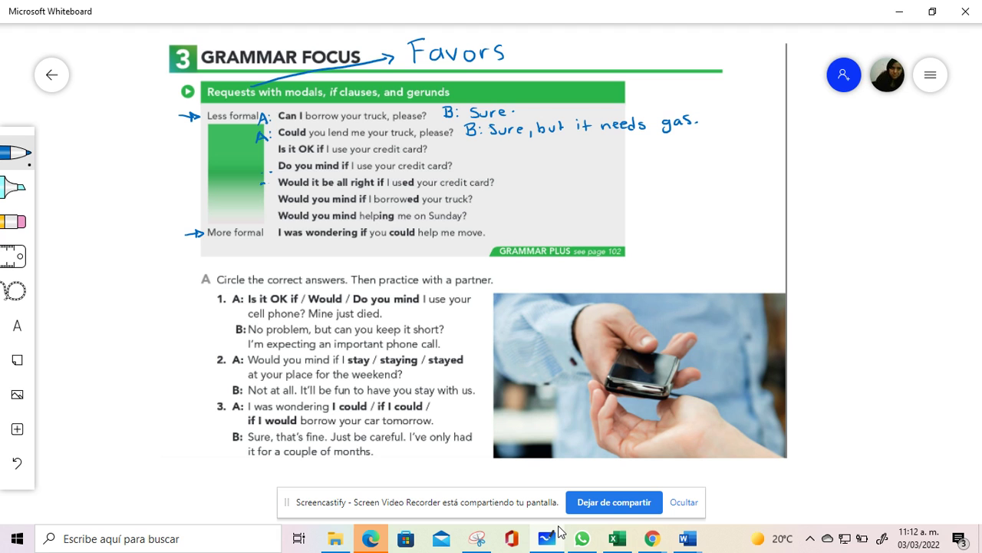
# Step: Label the 'Is it OK if' line 'A' and underline 'Can I' and 'Could' in the first two requests
pyautogui.moveTo(262, 157); pyautogui.dragTo(266, 148)
pyautogui.moveTo(280, 122); pyautogui.dragTo(334, 120)
pyautogui.moveTo(286, 140); pyautogui.dragTo(350, 140)
# Step: Begin a new example line 'A: Is it OK if' followed by a subject name
pyautogui.moveTo(461, 153)
pyautogui.mouseDown()
pyautogui.moveTo(466, 143)
pyautogui.moveTo(473, 152)
pyautogui.mouseUp()
pyautogui.moveTo(463, 148); pyautogui.dragTo(491, 155)
pyautogui.moveTo(500, 149)
pyautogui.mouseDown()
pyautogui.moveTo(495, 155)
pyautogui.moveTo(523, 152)
pyautogui.mouseUp()
pyautogui.moveTo(520, 146); pyautogui.dragTo(554, 152)
pyautogui.moveTo(561, 142)
pyautogui.mouseDown()
pyautogui.moveTo(561, 152)
pyautogui.moveTo(608, 150)
pyautogui.mouseUp()
pyautogui.moveTo(625, 145); pyautogui.dragTo(628, 151)
pyautogui.moveTo(630, 151); pyautogui.dragTo(648, 151)
pyautogui.moveTo(650, 148); pyautogui.dragTo(686, 150)
# Step: Finish the example with 'uses your credit card'
pyautogui.moveTo(693, 143)
pyautogui.mouseDown()
pyautogui.moveTo(689, 149)
pyautogui.moveTo(703, 147)
pyautogui.mouseUp()
pyautogui.moveTo(711, 140)
pyautogui.mouseDown()
pyautogui.moveTo(705, 149)
pyautogui.moveTo(734, 151)
pyautogui.mouseUp()
pyautogui.moveTo(745, 142); pyautogui.dragTo(788, 139)
pyautogui.moveTo(789, 141)
pyautogui.mouseDown()
pyautogui.moveTo(806, 129)
pyautogui.moveTo(818, 142)
pyautogui.moveTo(841, 140)
pyautogui.mouseUp()
pyautogui.moveTo(855, 134); pyautogui.dragTo(859, 141)
pyautogui.moveTo(861, 139); pyautogui.dragTo(872, 137)
pyautogui.moveTo(878, 125)
pyautogui.mouseDown()
pyautogui.moveTo(877, 138)
pyautogui.moveTo(888, 131)
pyautogui.mouseUp()
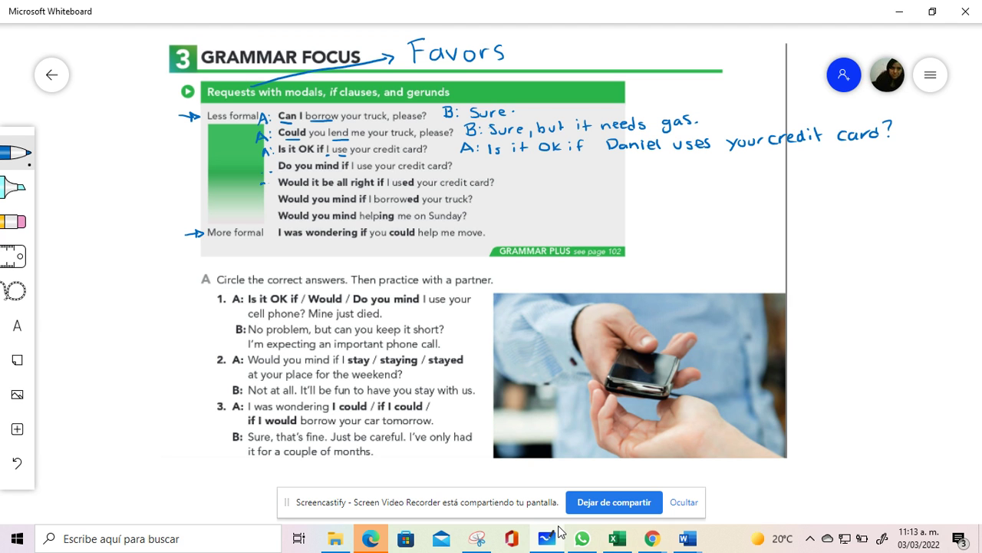
# Step: Mark the subject S and verb V, label the next two requests 'A', and underline 'used' as Past
pyautogui.moveTo(617, 155)
pyautogui.mouseDown()
pyautogui.moveTo(650, 154)
pyautogui.moveTo(631, 172)
pyautogui.moveTo(704, 158)
pyautogui.mouseUp()
pyautogui.moveTo(260, 174)
pyautogui.mouseDown()
pyautogui.moveTo(264, 161)
pyautogui.moveTo(269, 172)
pyautogui.mouseUp()
pyautogui.moveTo(263, 184); pyautogui.dragTo(270, 189)
pyautogui.moveTo(400, 188)
pyautogui.mouseDown()
pyautogui.moveTo(415, 188)
pyautogui.moveTo(404, 173)
pyautogui.moveTo(424, 178)
pyautogui.mouseUp()
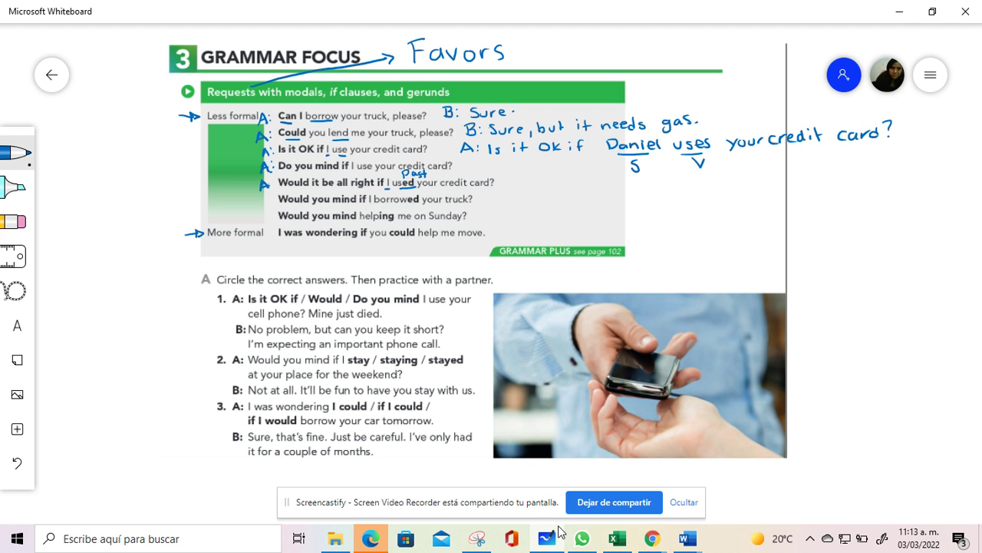
# Step: Label the borrowed-truck request 'A' and underline 'Would it be all right if' and 'Would you mind'
pyautogui.moveTo(259, 205); pyautogui.dragTo(268, 204)
pyautogui.moveTo(280, 190); pyautogui.dragTo(384, 191)
pyautogui.moveTo(281, 206); pyautogui.dragTo(356, 206)
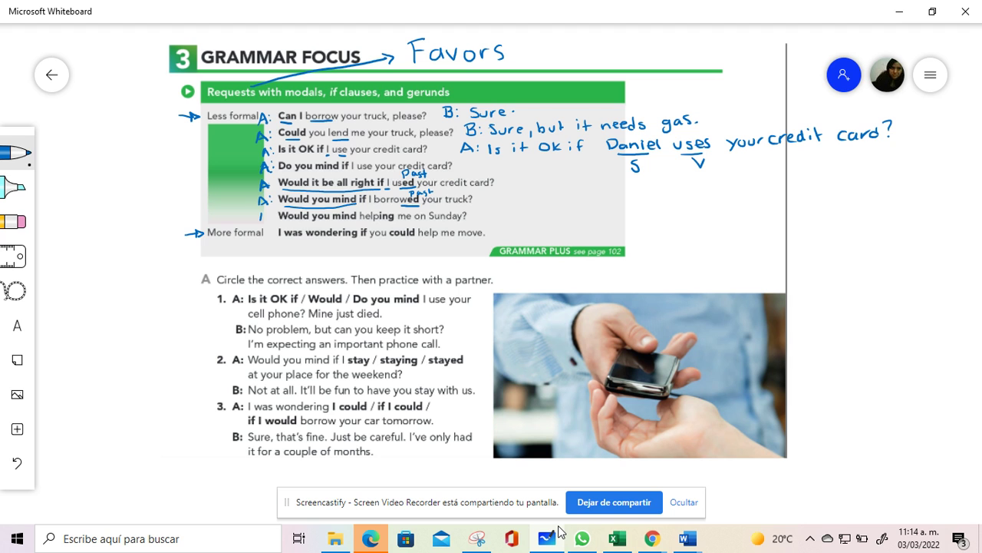
# Step: Label the helping line 'A', underline its 'Would you mind', and box the gerund 'helping'
pyautogui.moveTo(263, 211); pyautogui.dragTo(268, 220)
pyautogui.moveTo(281, 223); pyautogui.dragTo(351, 224)
pyautogui.moveTo(368, 222)
pyautogui.mouseDown()
pyautogui.moveTo(393, 221)
pyautogui.moveTo(367, 207)
pyautogui.moveTo(361, 223)
pyautogui.mouseUp()
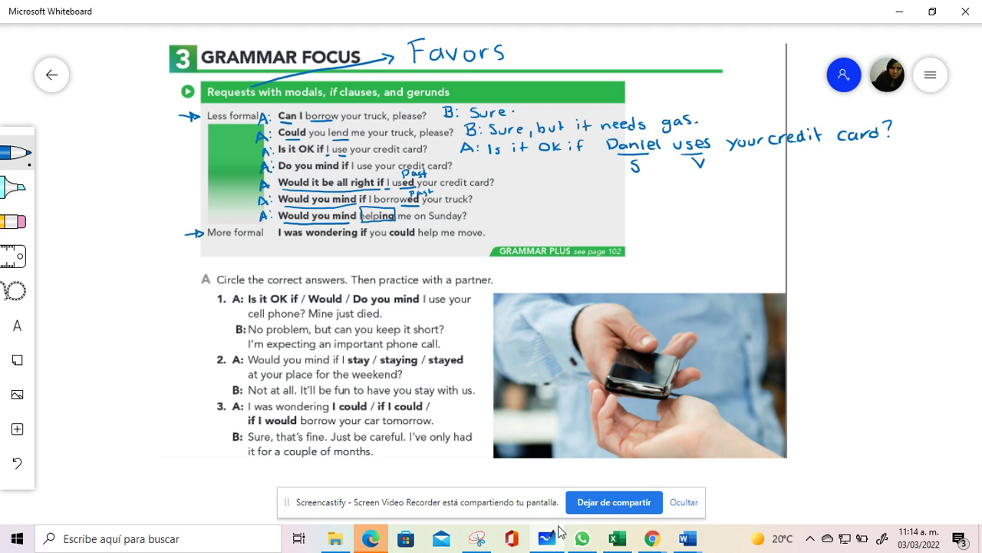
# Step: Write 'A' beside the 'I was wondering' request and underline 'could' and 'help'
pyautogui.moveTo(267, 228); pyautogui.dragTo(272, 240)
pyautogui.moveTo(395, 240); pyautogui.dragTo(416, 241)
pyautogui.moveTo(426, 242); pyautogui.dragTo(432, 241)
# Step: Loop around 'Is it OK if' as the answer to exercise item 1
pyautogui.moveTo(236, 288)
pyautogui.mouseDown()
pyautogui.moveTo(234, 300)
pyautogui.moveTo(268, 307)
pyautogui.moveTo(299, 303)
pyautogui.moveTo(303, 292)
pyautogui.moveTo(236, 294)
pyautogui.mouseUp()
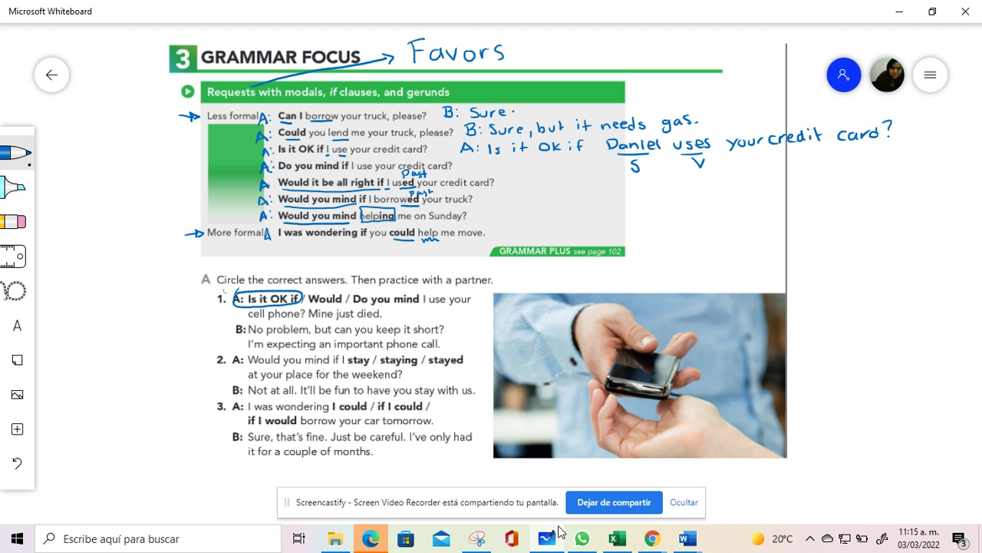